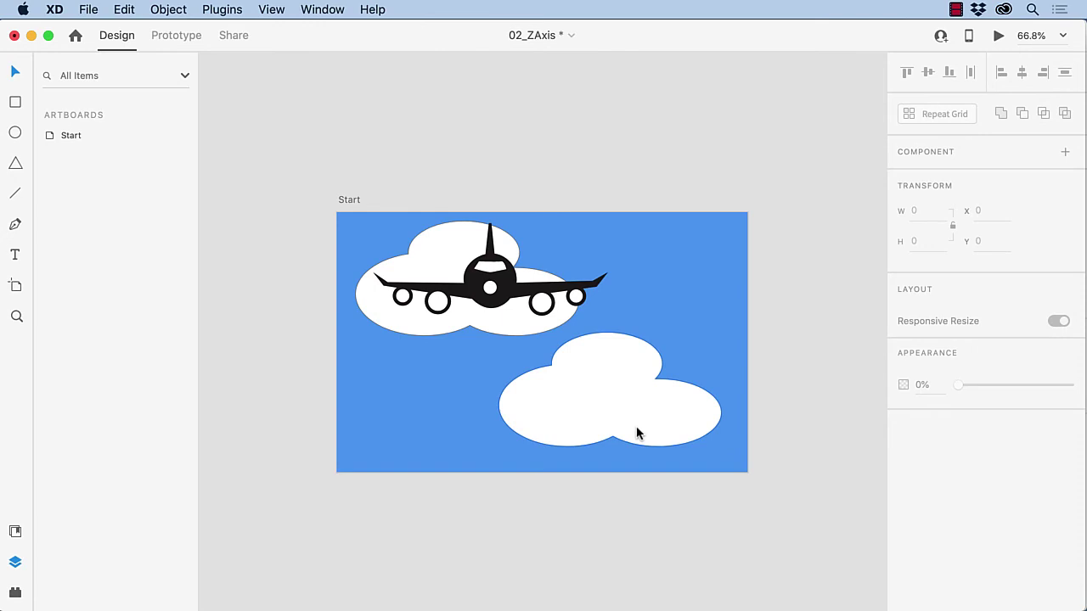
Enable 3D transforms on the Plane group and set its Z depth to -1500.
{"action": "left_click", "coordinate": [491, 289]}
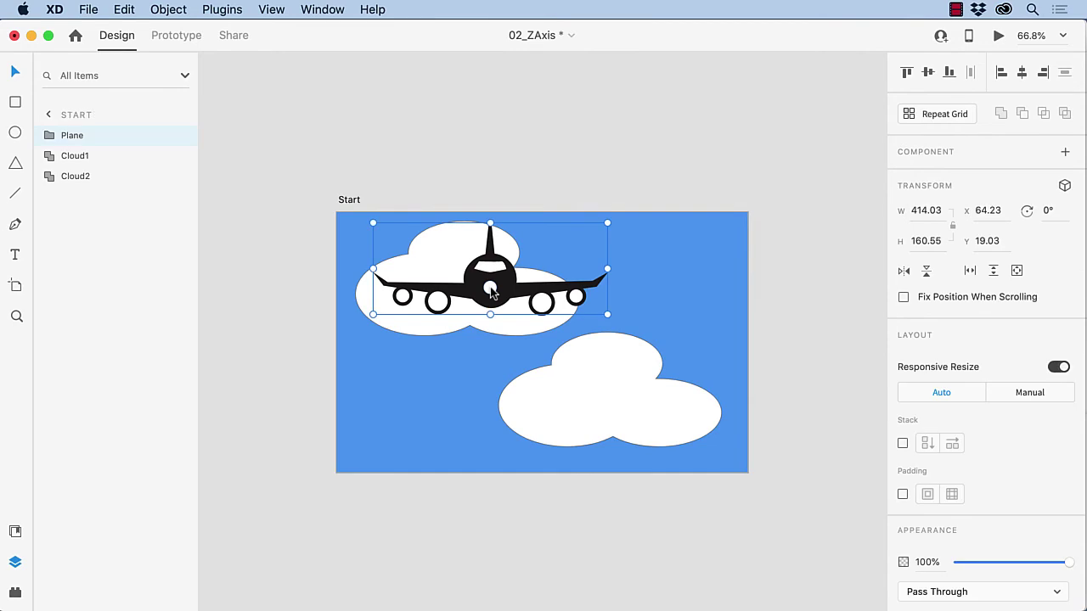
{"action": "left_click", "coordinate": [1066, 188]}
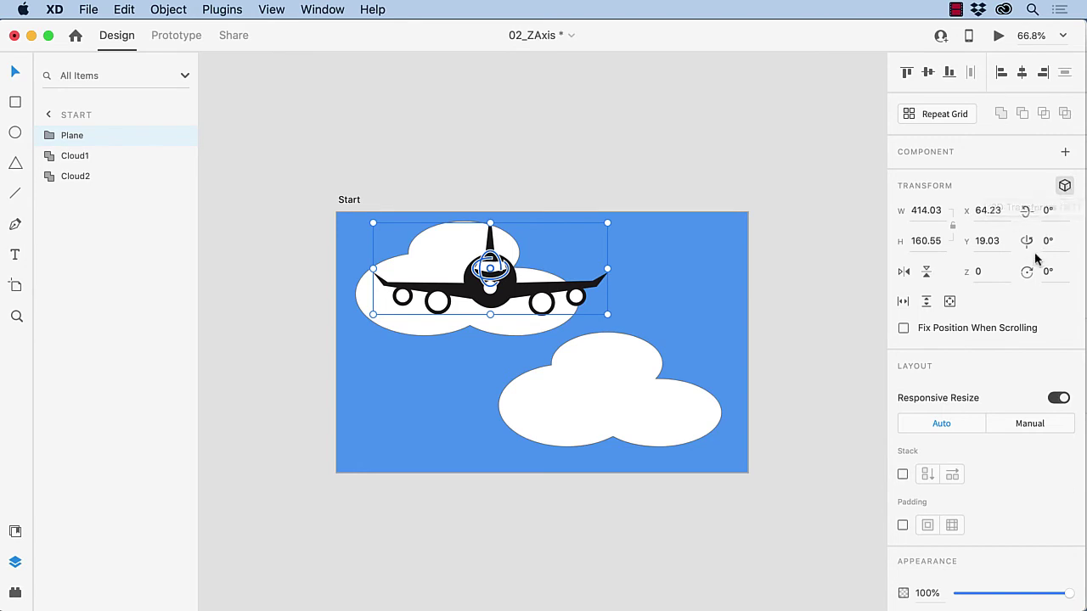
{"action": "left_click", "coordinate": [974, 271]}
{"action": "type", "text": "-1500"}
{"action": "key", "text": "Return"}
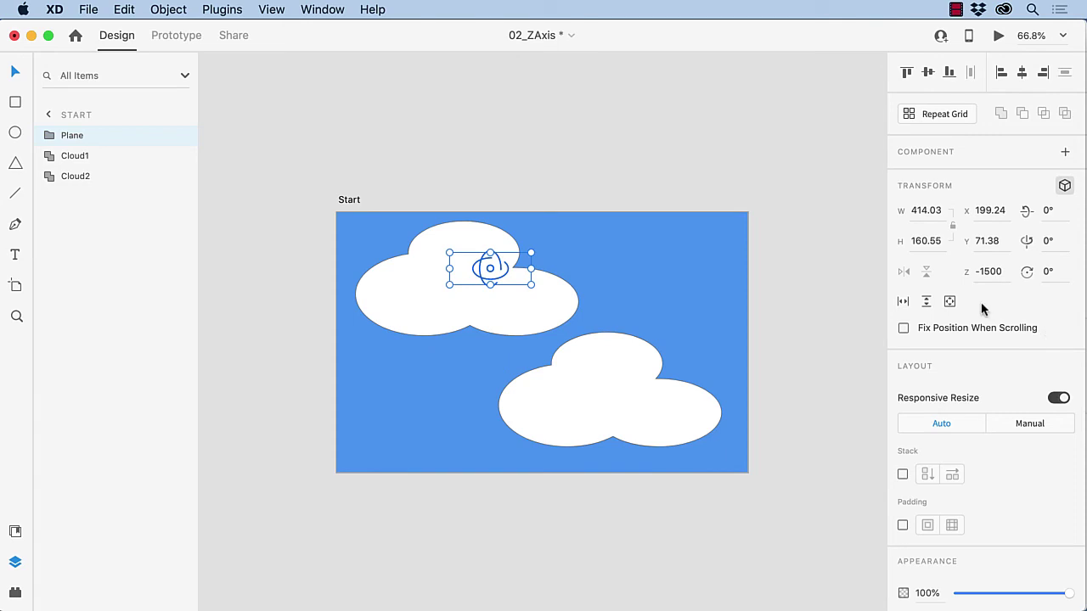
Give Cloud1 a Z depth of -750.
{"action": "left_click", "coordinate": [503, 320]}
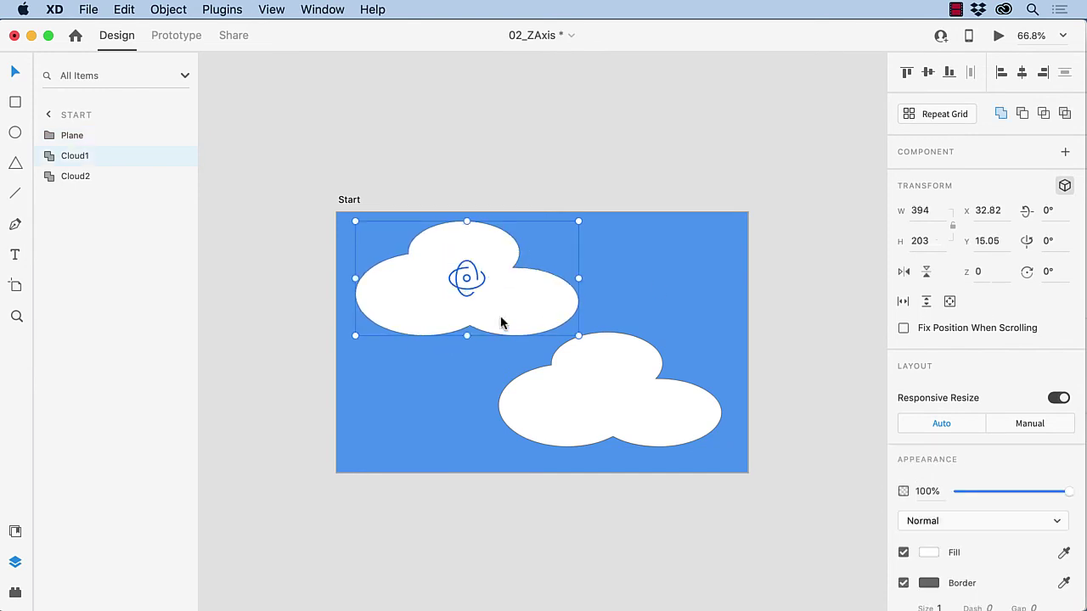
{"action": "left_click", "coordinate": [990, 274]}
{"action": "type", "text": "-750"}
{"action": "key", "text": "Return"}
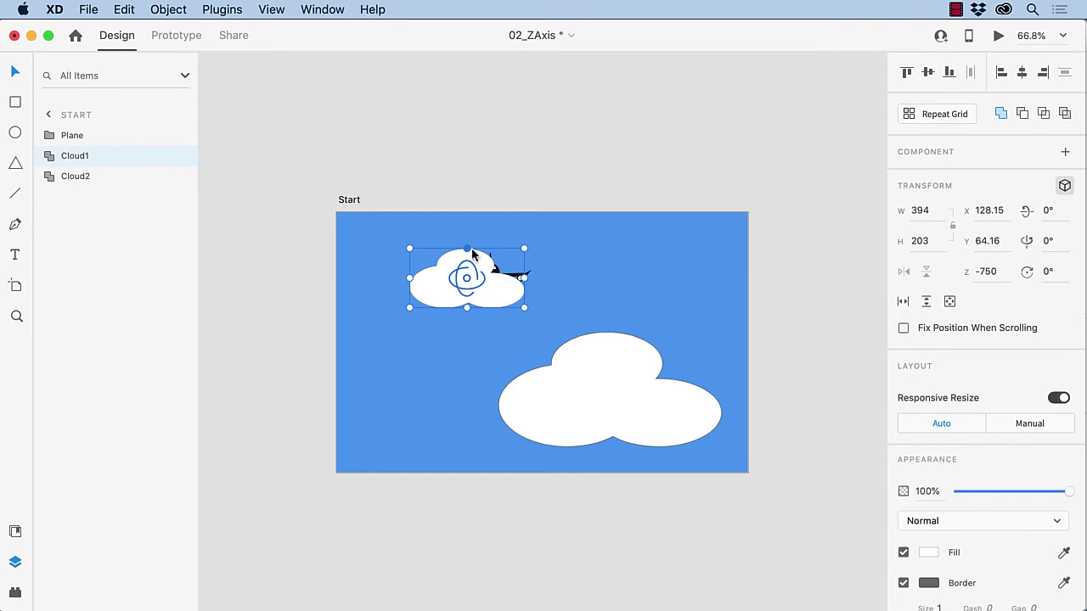
Duplicate the Start artboard to its right and rename the copy 'End'.
{"action": "left_click", "coordinate": [344, 202]}
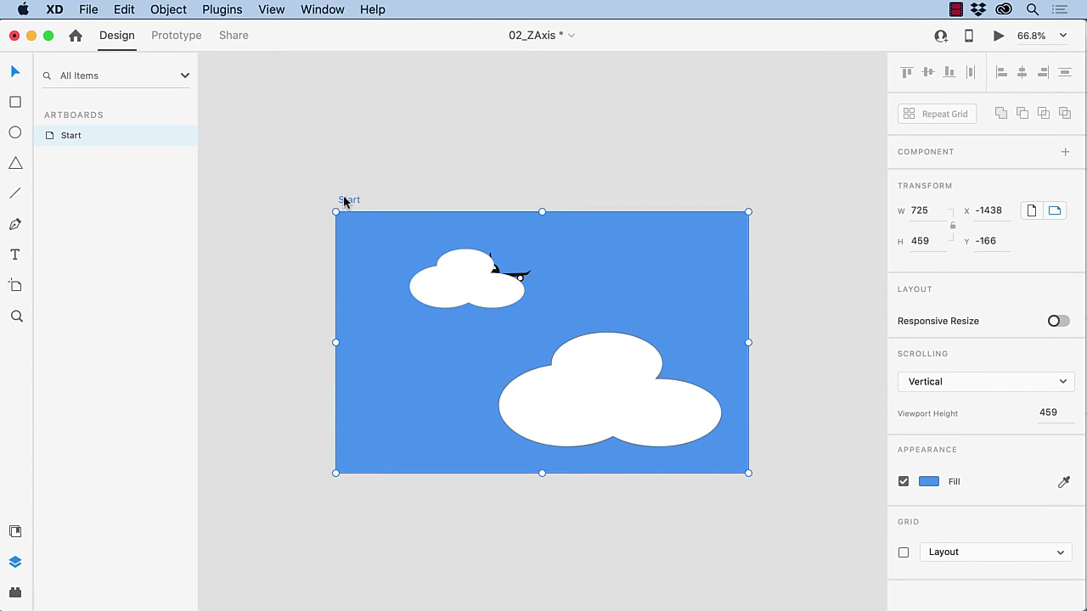
{"action": "left_click_drag", "start_coordinate": [344, 202], "coordinate": [770, 201]}
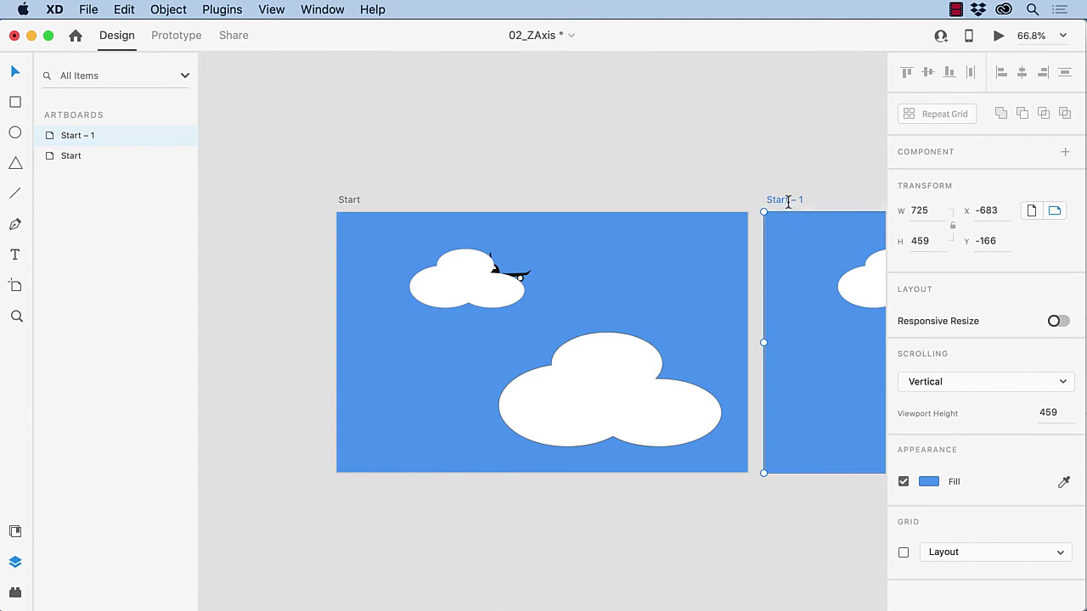
{"action": "double_click", "coordinate": [786, 201]}
{"action": "type", "text": "End"}
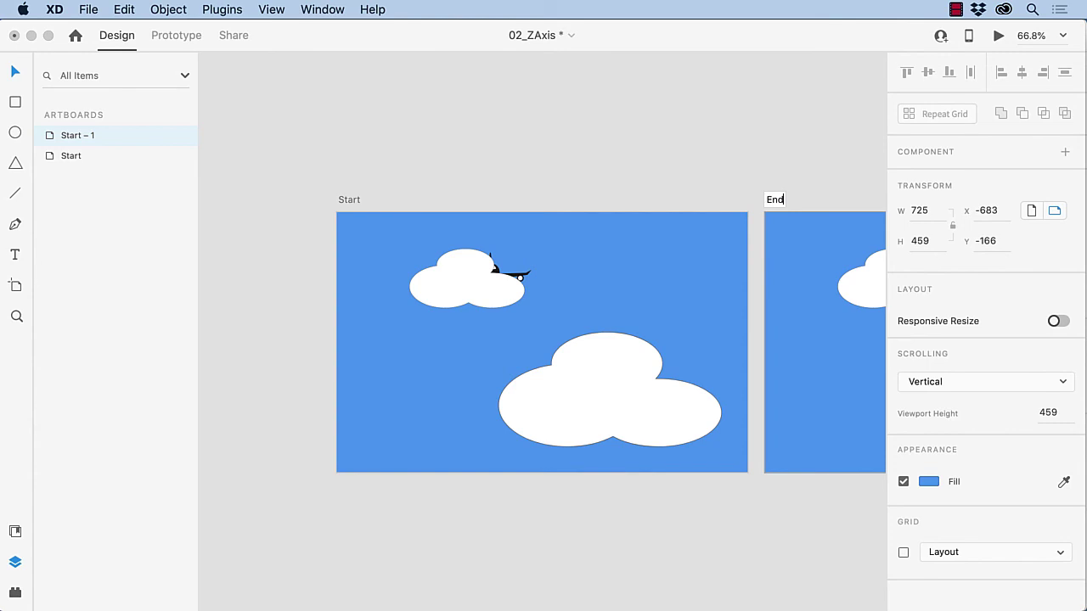
{"action": "key", "text": "Return"}
{"action": "scroll", "coordinate": [543, 339], "scroll_direction": "right", "scroll_amount": 5}
{"action": "scroll", "coordinate": [543, 339], "scroll_direction": "right", "scroll_amount": 5}
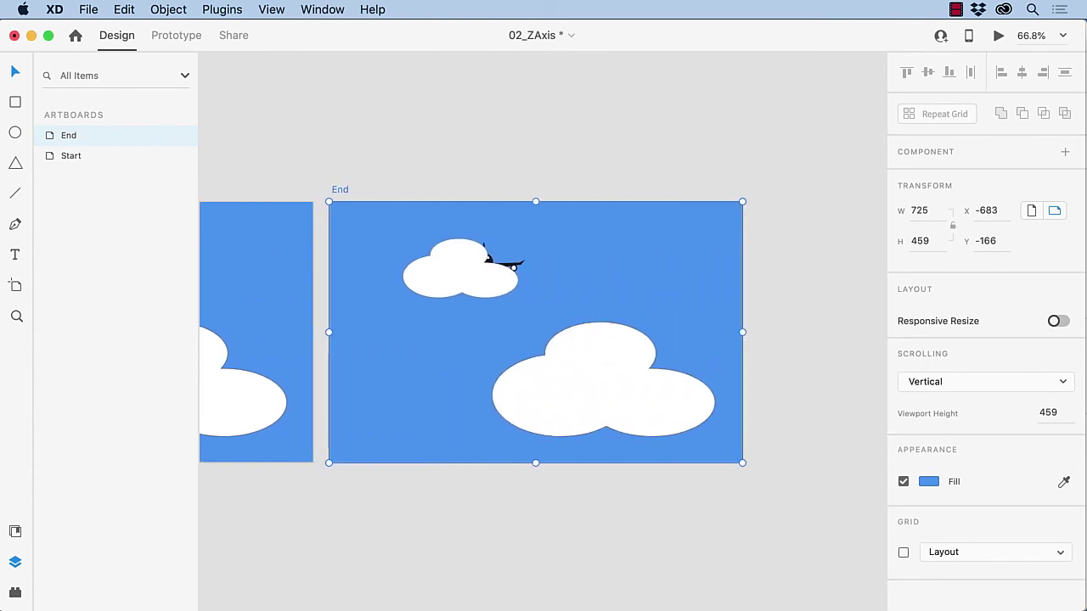
{"action": "scroll", "coordinate": [543, 340], "scroll_direction": "left", "scroll_amount": 2}
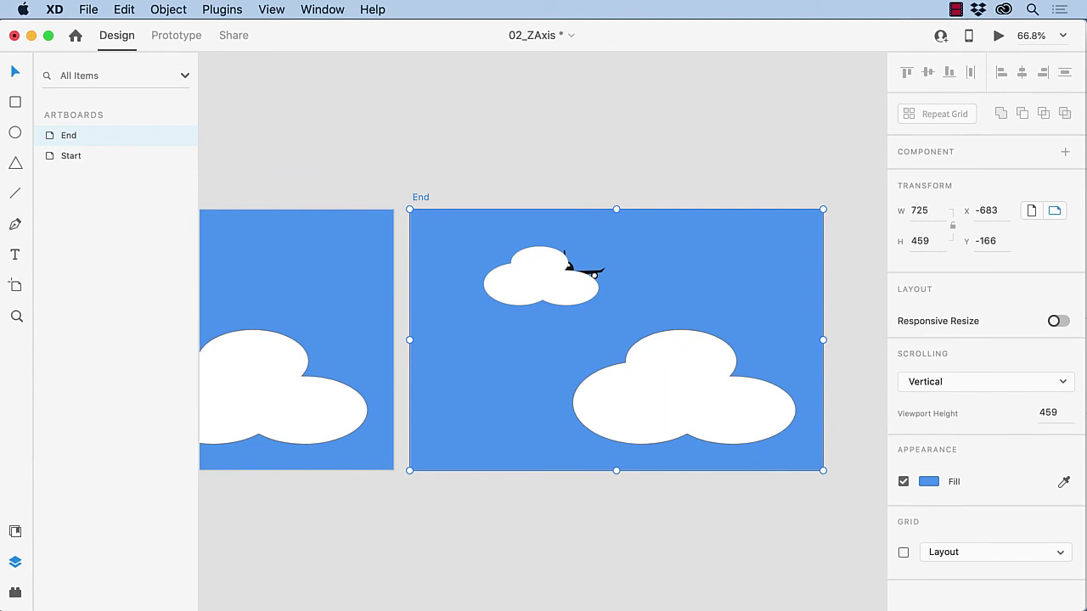
Set the Plane's Z depth to 500 on the End artboard.
{"action": "double_click", "coordinate": [48, 139]}
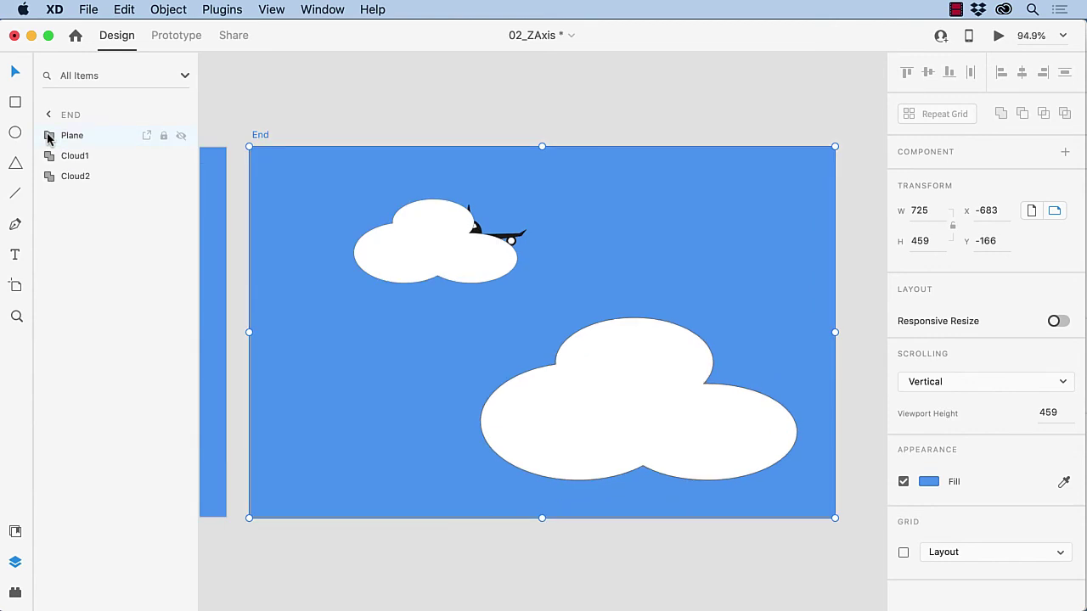
{"action": "left_click", "coordinate": [66, 138]}
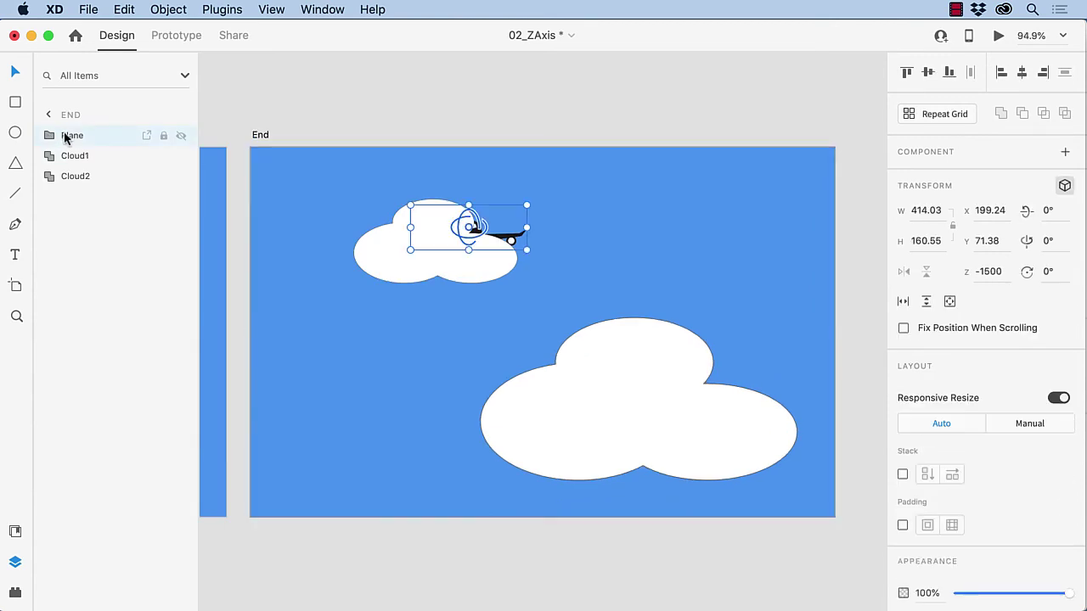
{"action": "left_click", "coordinate": [1000, 273]}
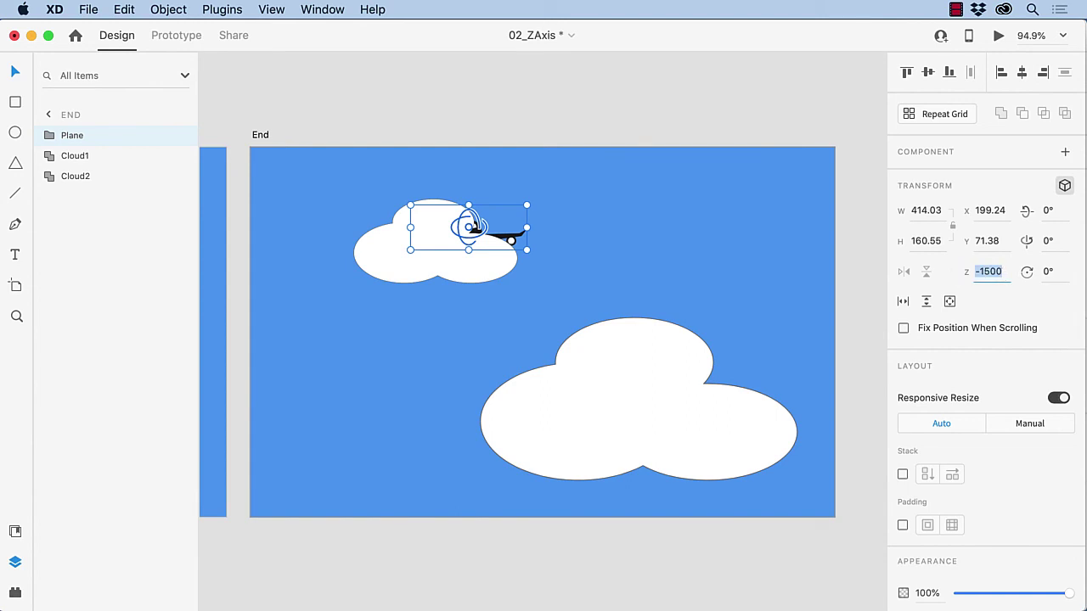
{"action": "type", "text": "500"}
{"action": "key", "text": "Return"}
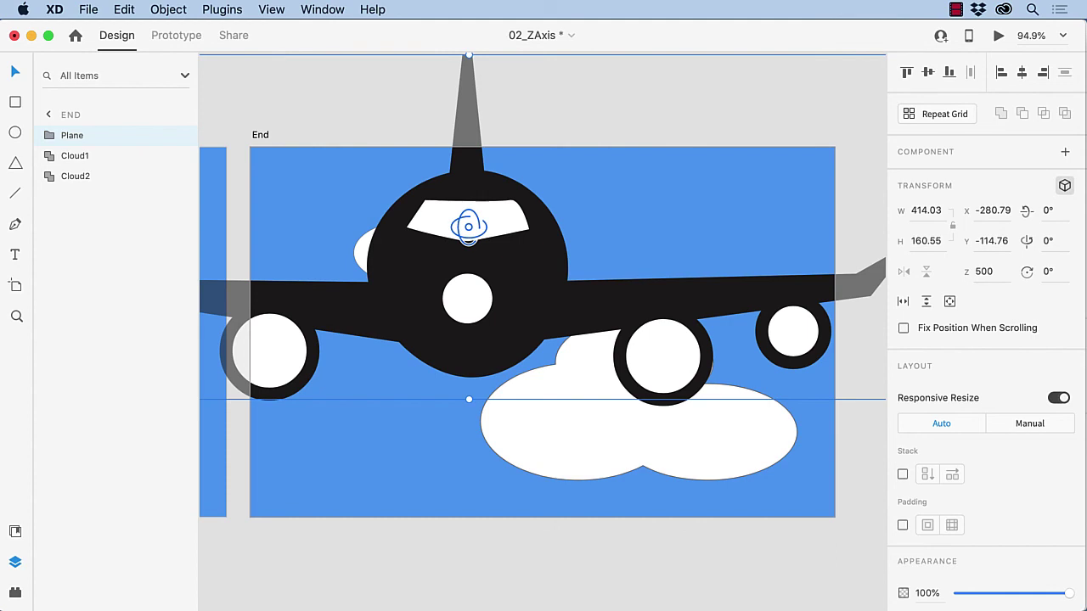
Give Cloud1 a Z depth of -1500 and Cloud2 a Z depth of -700.
{"action": "left_click", "coordinate": [80, 157]}
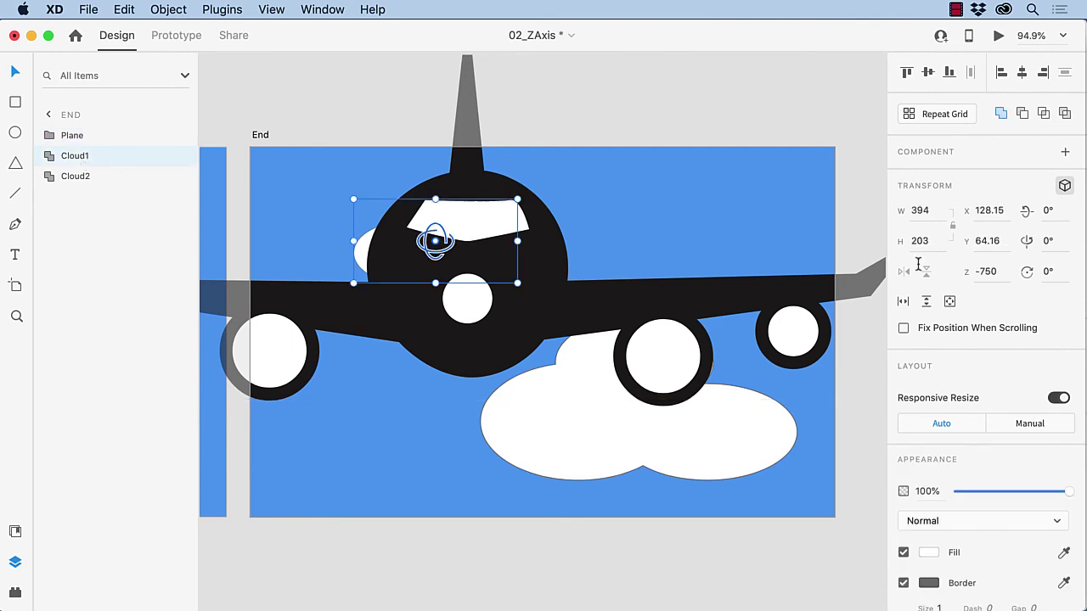
{"action": "left_click_drag", "start_coordinate": [1003, 271], "coordinate": [976, 271]}
{"action": "type", "text": "-1500"}
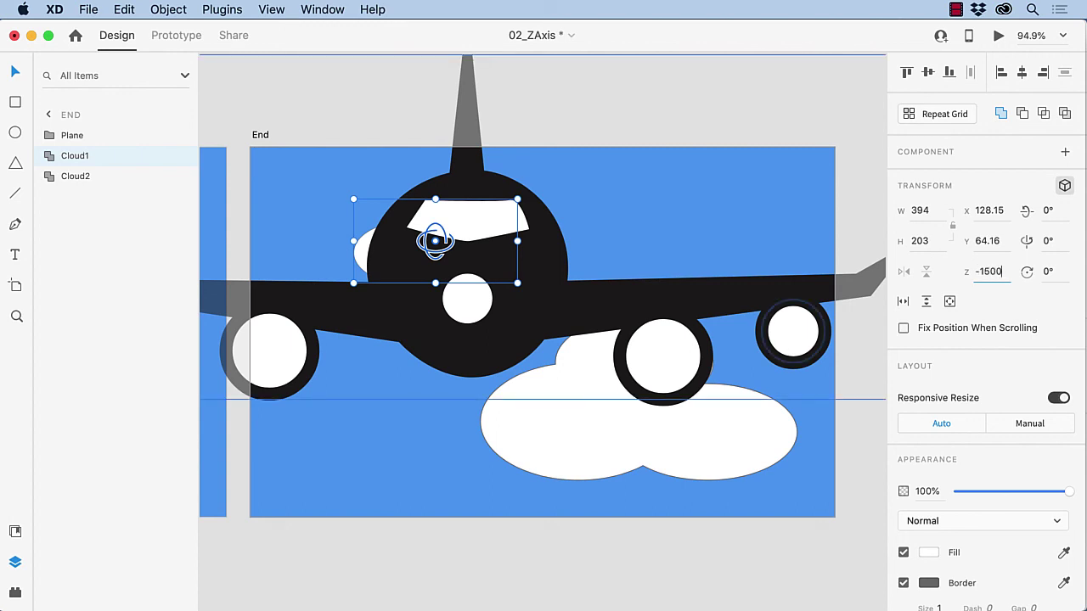
{"action": "left_click", "coordinate": [595, 423]}
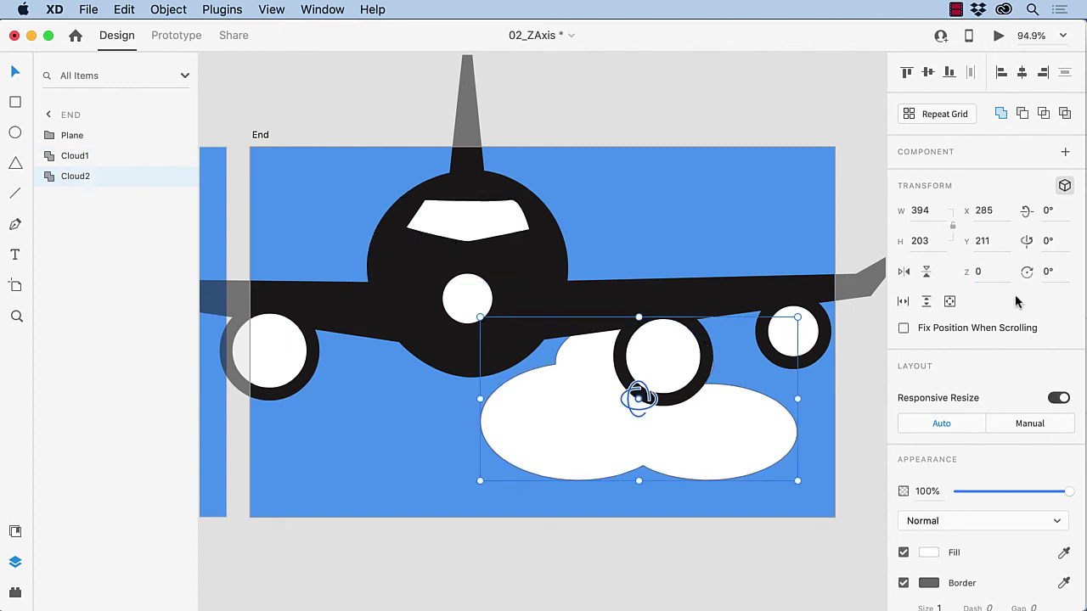
{"action": "left_click", "coordinate": [969, 272]}
{"action": "type", "text": "-700"}
{"action": "key", "text": "Return"}
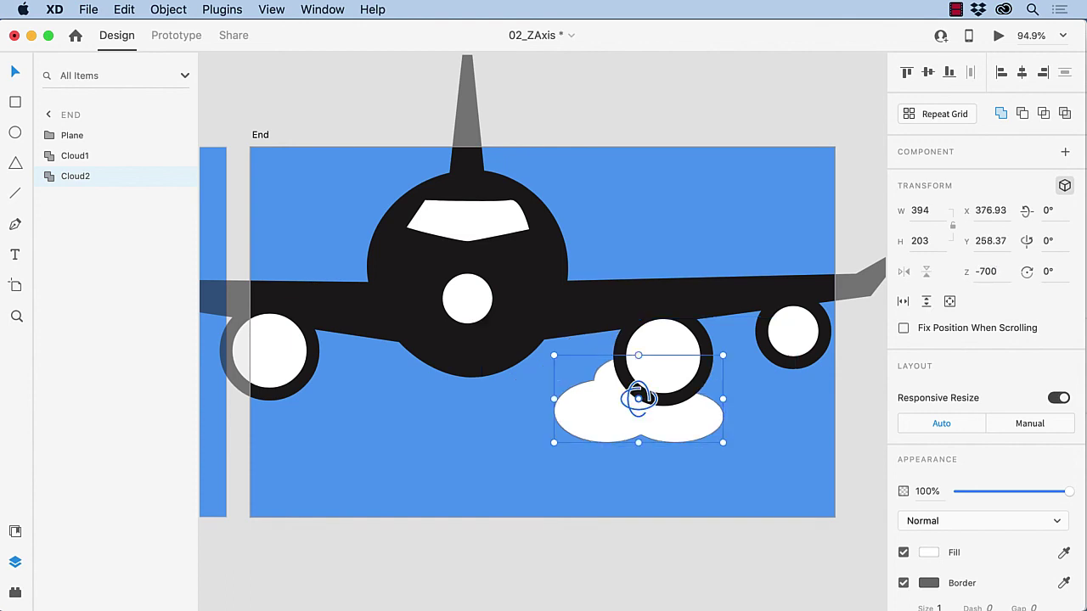
Zoom the canvas to 50% so both artboards are visible.
{"action": "scroll", "coordinate": [980, 194], "scroll_direction": "down", "scroll_amount": 2}
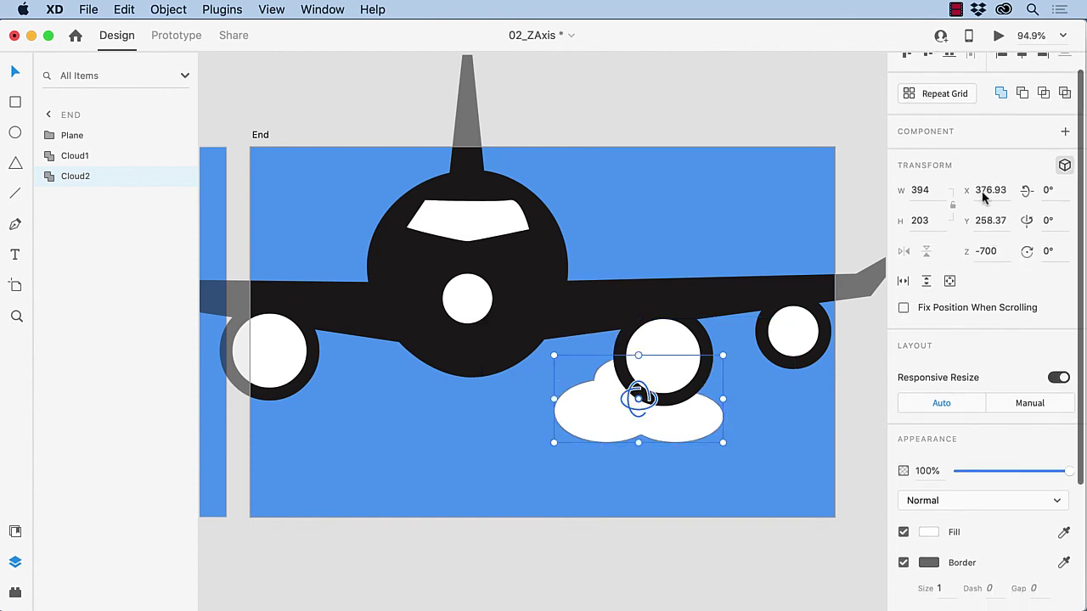
{"action": "left_click", "coordinate": [1063, 35]}
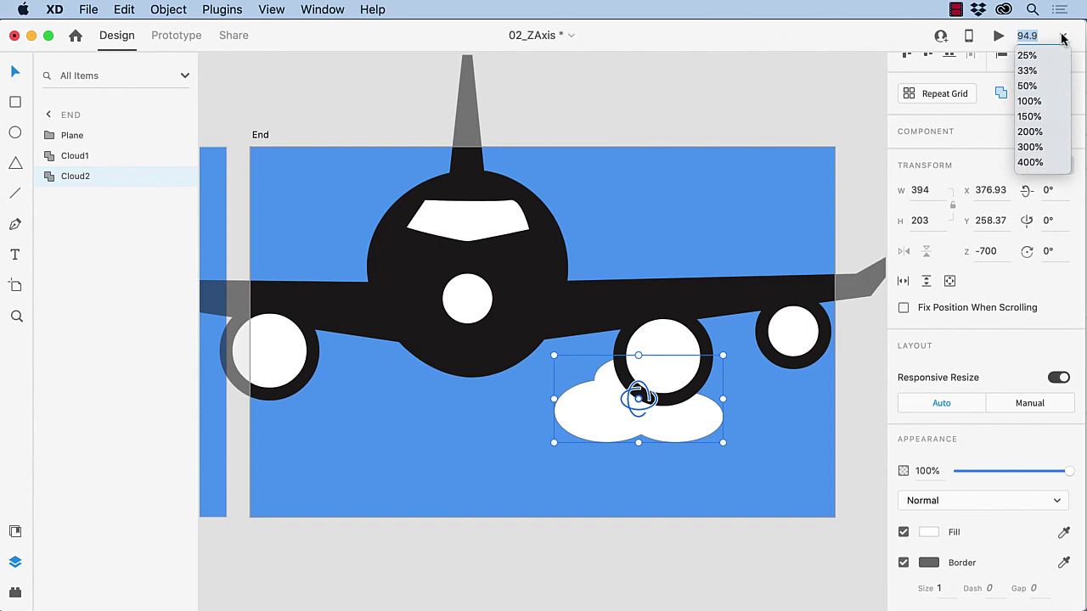
{"action": "left_click", "coordinate": [1027, 86]}
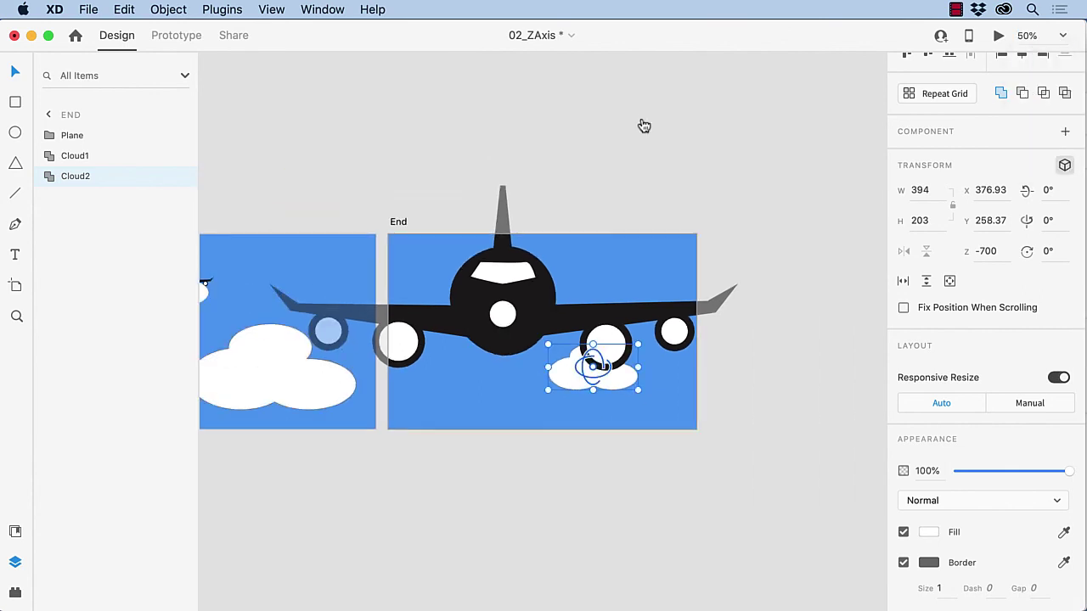
{"action": "scroll", "coordinate": [644, 126], "scroll_direction": "left", "scroll_amount": 5}
{"action": "scroll", "coordinate": [644, 126], "scroll_direction": "left", "scroll_amount": 2}
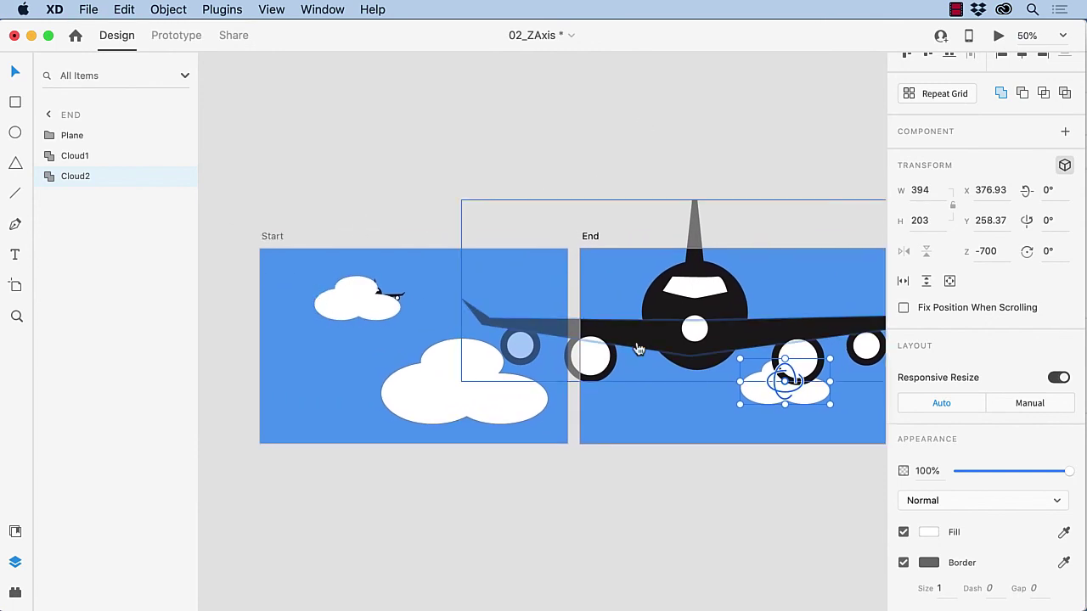
In Prototype mode, connect the Start artboard to the End artboard.
{"action": "left_click", "coordinate": [182, 38]}
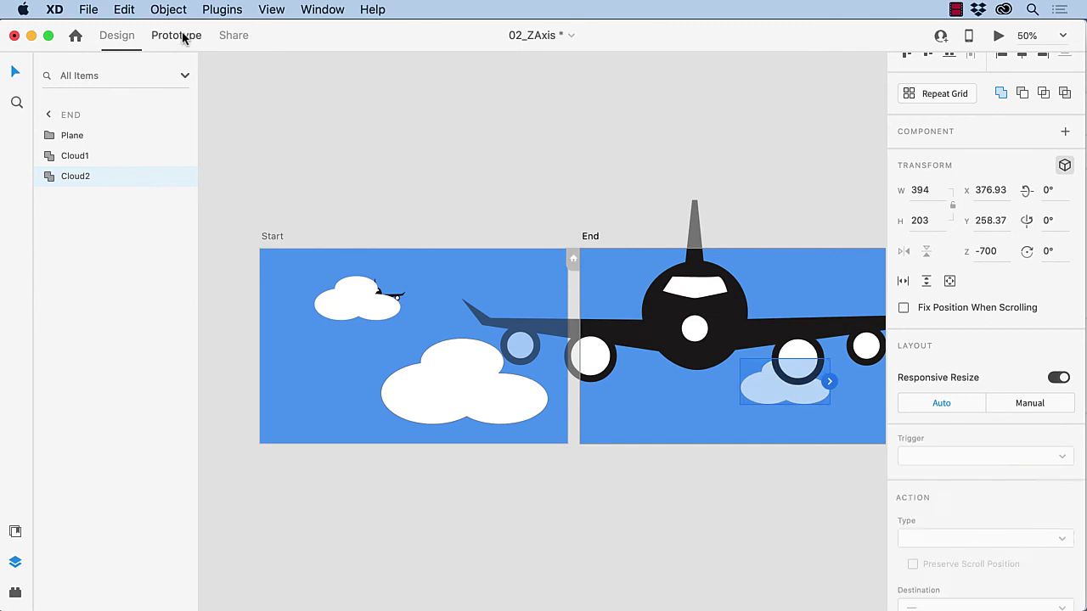
{"action": "left_click", "coordinate": [446, 270]}
{"action": "left_click_drag", "start_coordinate": [568, 329], "coordinate": [623, 280]}
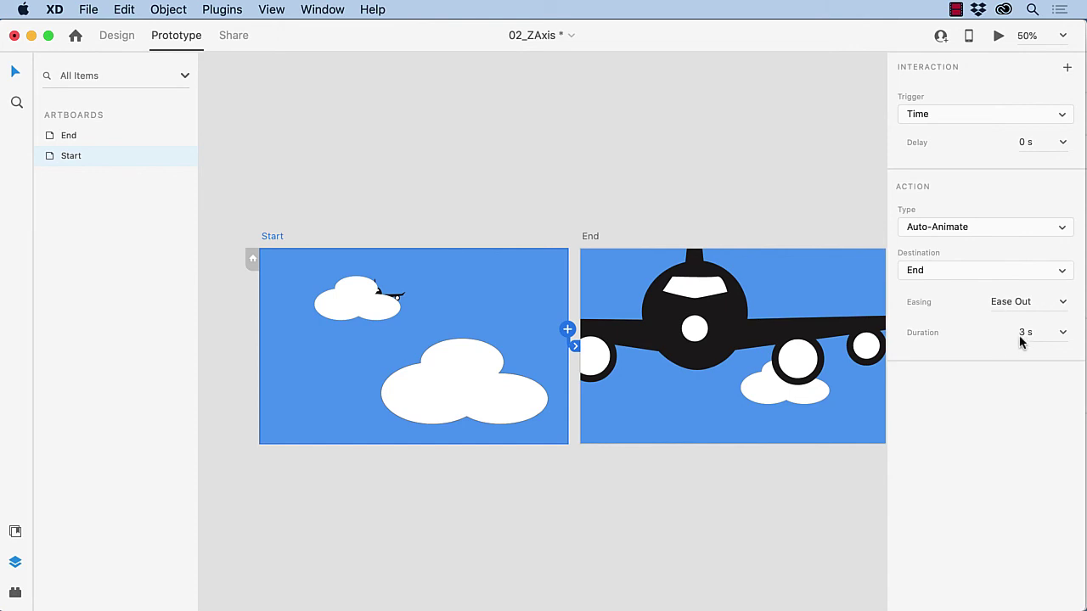
Play the desktop preview of the plane fly-in animation.
{"action": "left_click", "coordinate": [999, 38]}
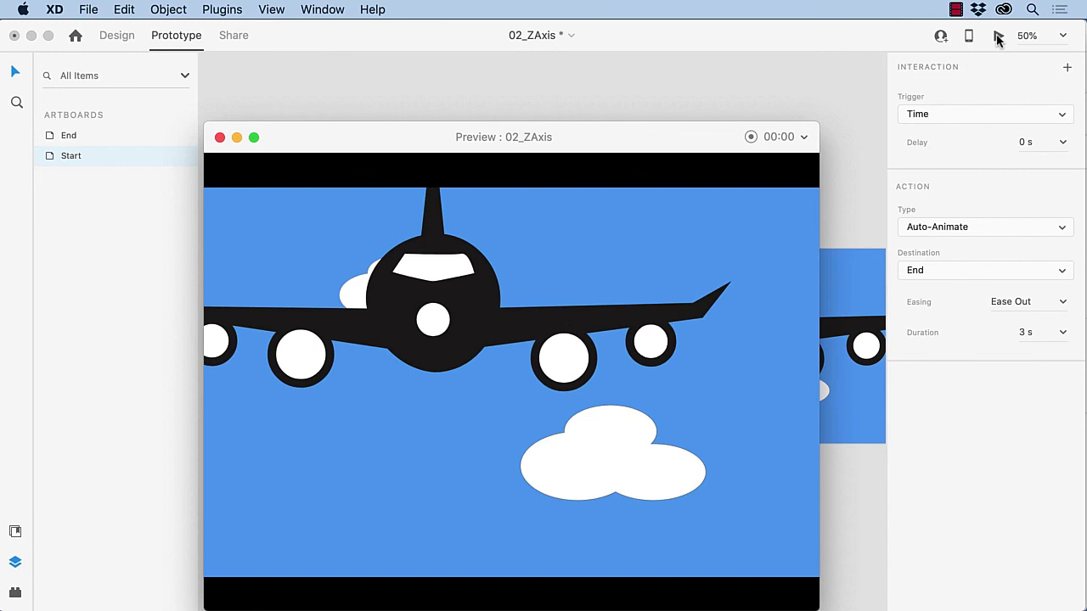